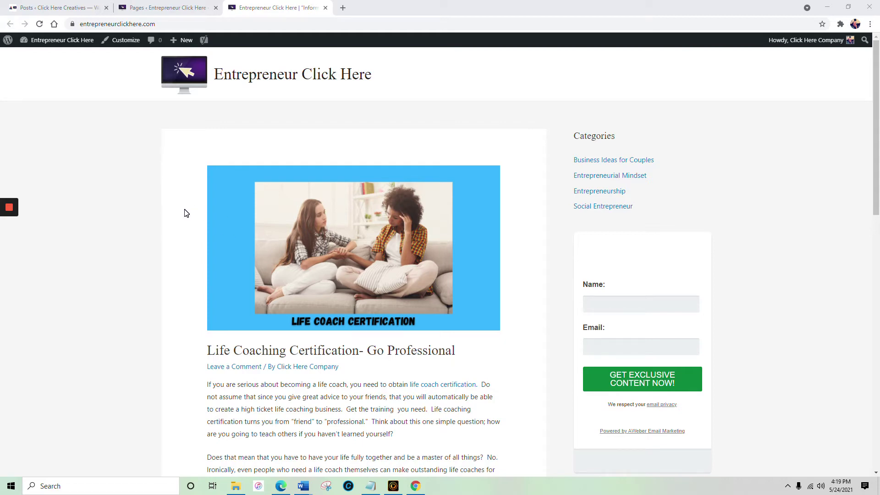
- Scroll down through the Life Coaching Certification post on the Entrepreneur Click Here blog
scroll(186, 213, "down", 5)
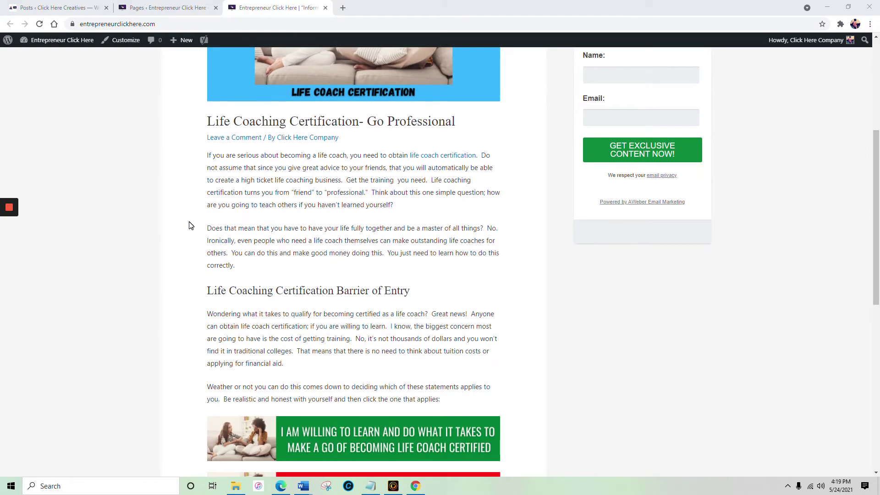
scroll(191, 225, "up", 3)
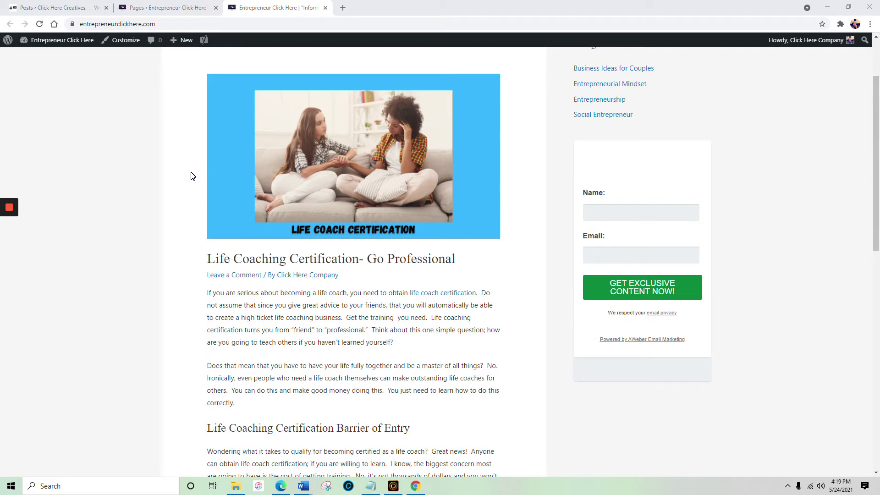
scroll(193, 178, "down", 9)
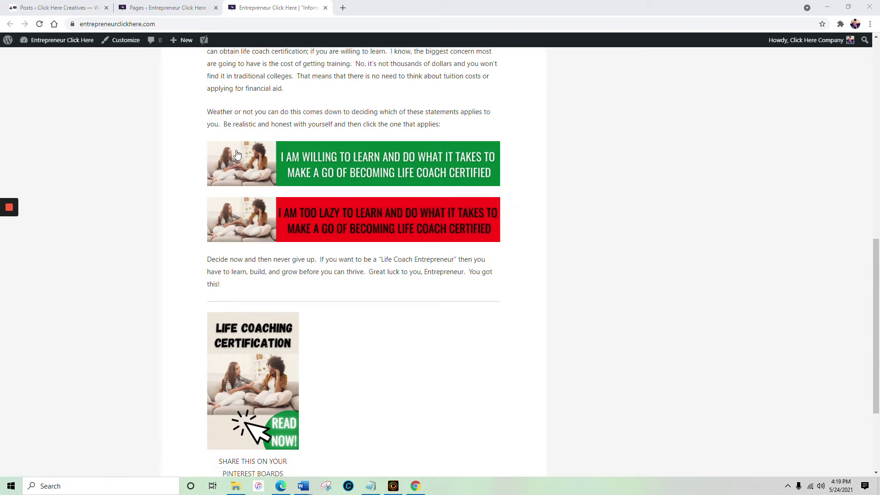
mouse_move(221, 388)
mouse_move(258, 389)
scroll(193, 134, "down", 3)
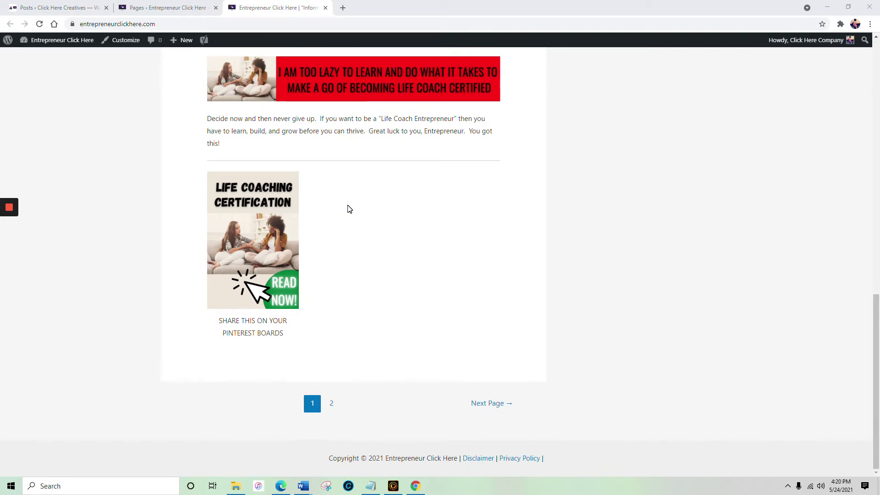
scroll(347, 209, "up", 3)
scroll(348, 207, "down", 3)
mouse_move(274, 262)
mouse_move(278, 239)
scroll(352, 216, "up", 1)
scroll(351, 215, "up", 4)
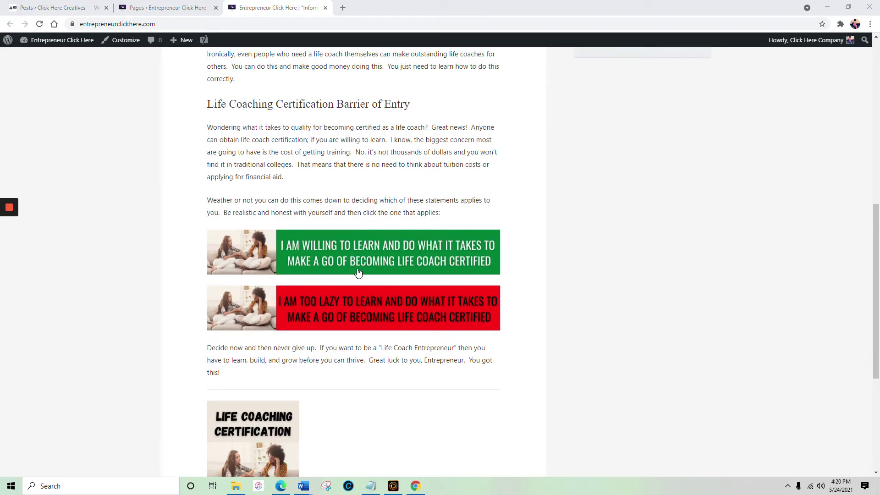
scroll(308, 196, "up", 9)
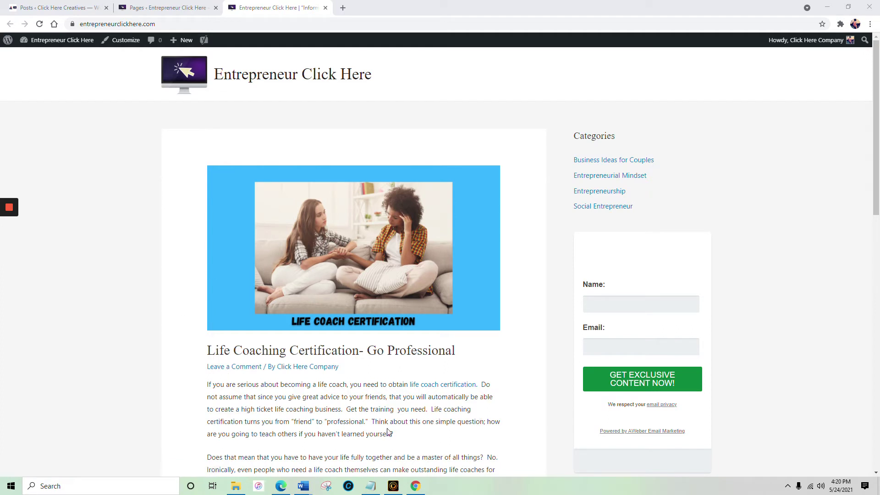
left_click(394, 486)
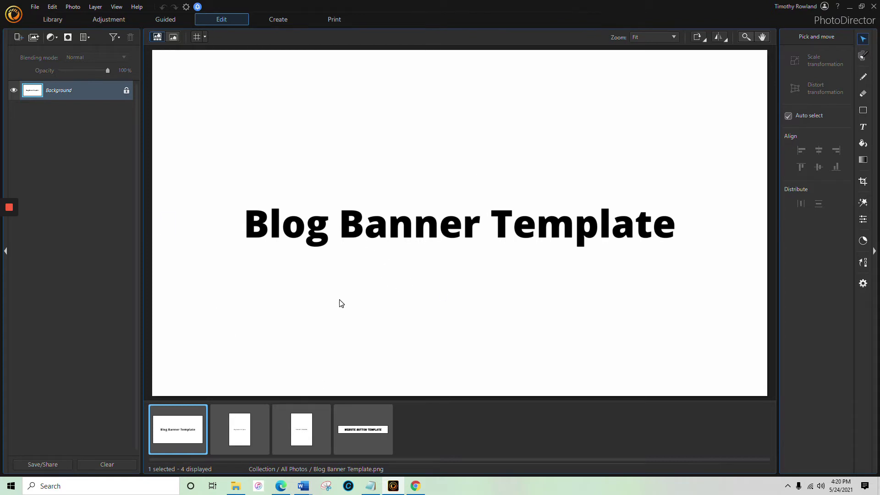
- Preview the Blog Graphic, Pinterest Pin and Website Button templates, then return to the Blog Banner Template
left_click(239, 431)
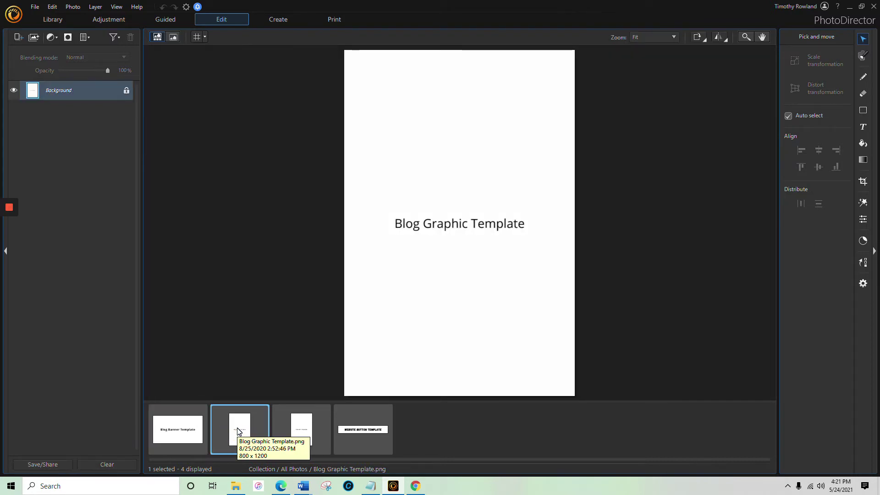
left_click(303, 422)
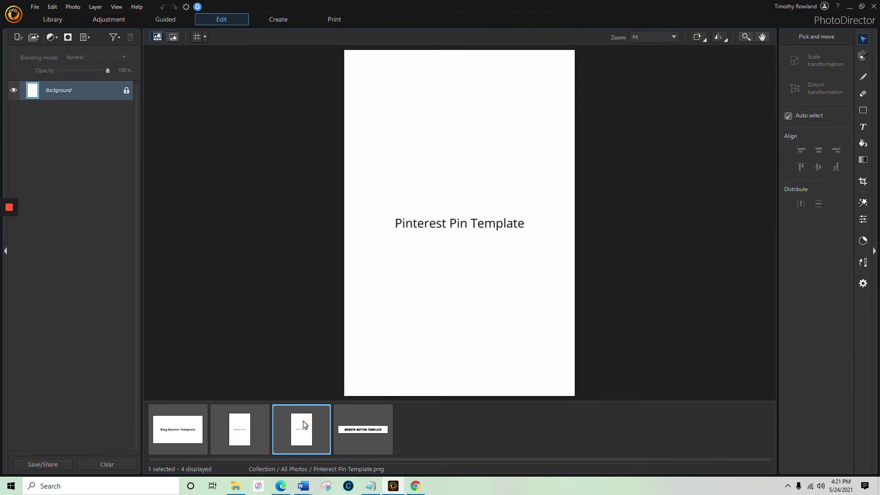
left_click(380, 427)
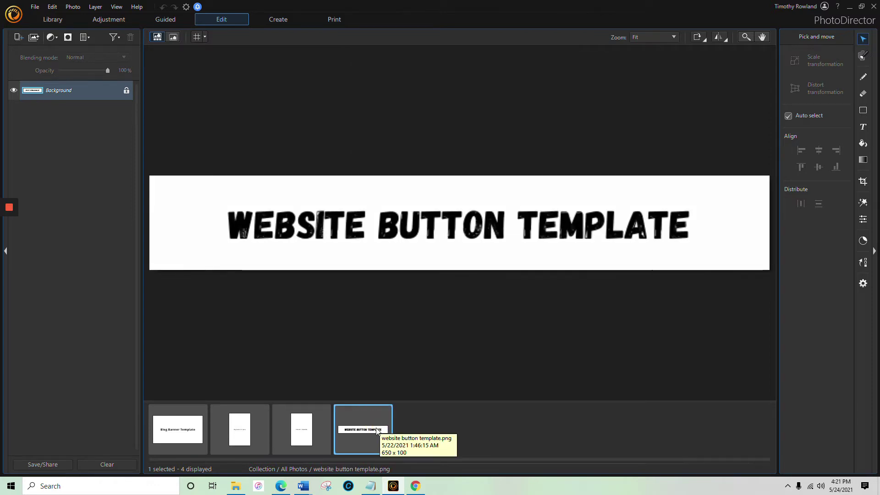
left_click(178, 436)
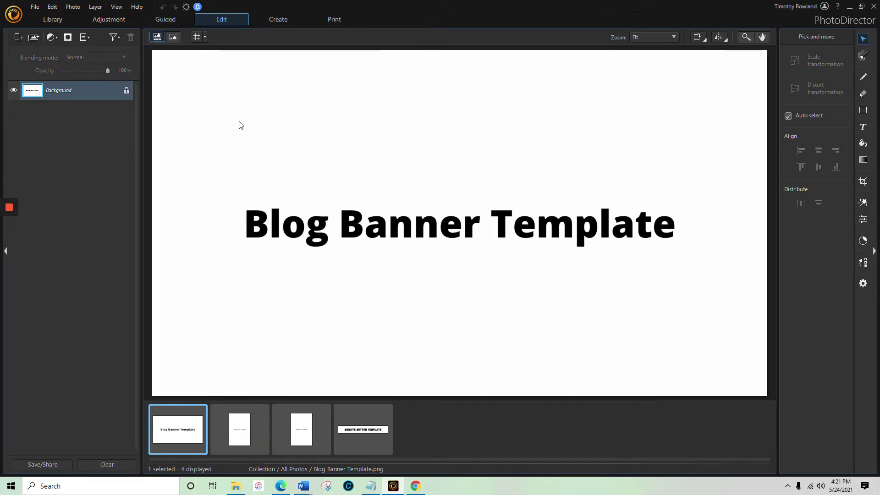
left_click(240, 429)
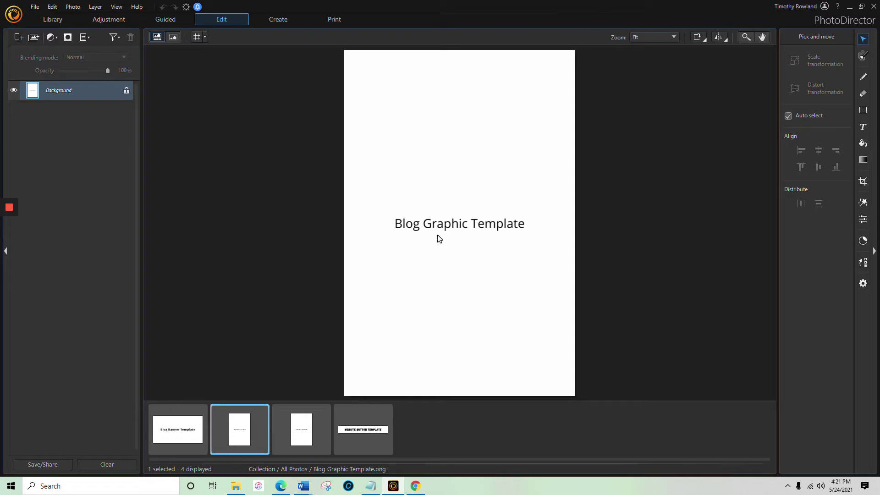
left_click(297, 435)
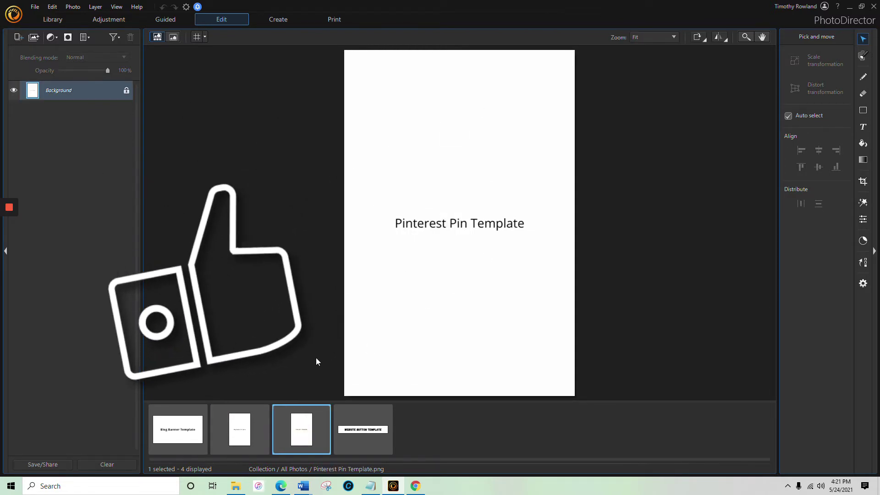
left_click(357, 429)
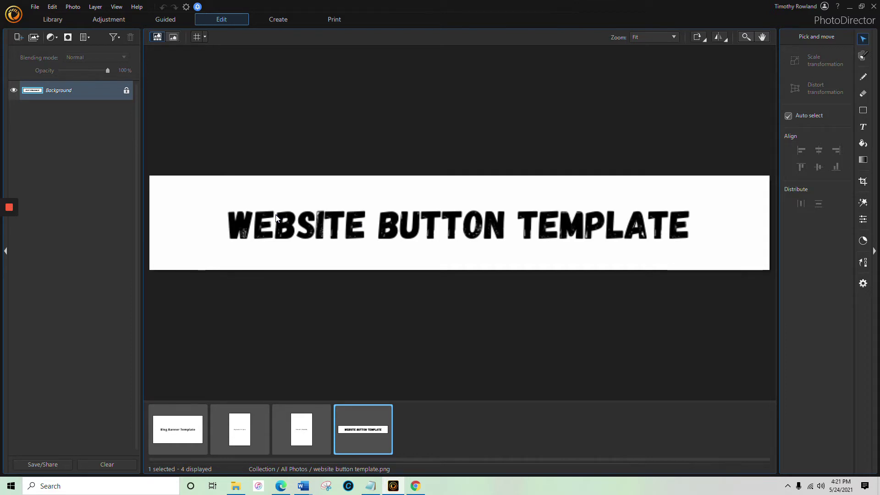
left_click(306, 432)
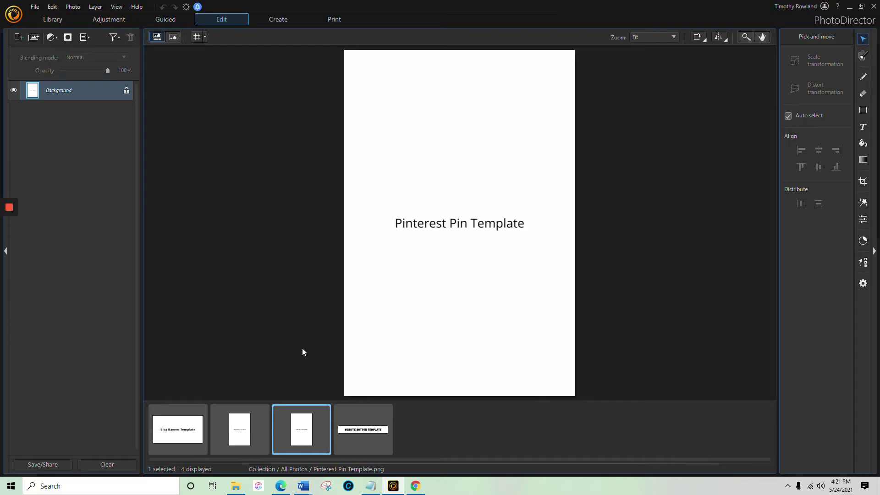
left_click(238, 432)
left_click(178, 421)
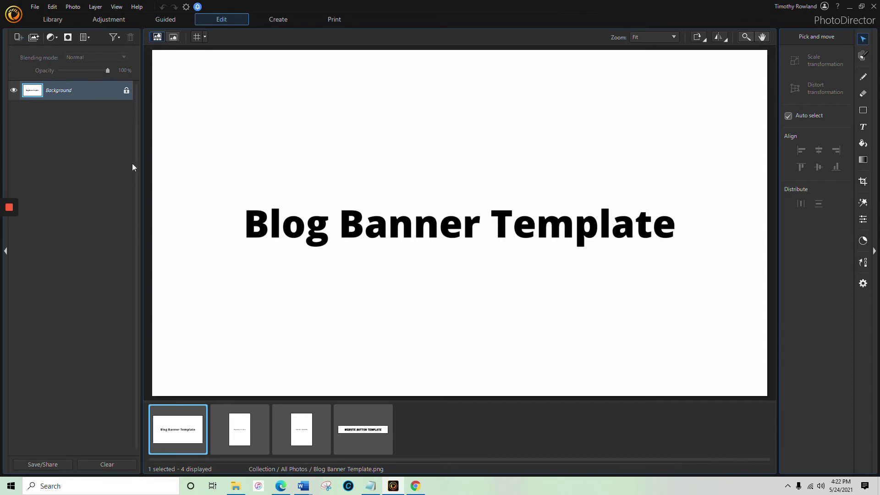
- Add a blue Solid Color layer above the Background, turning the whole banner blue
left_click(17, 40)
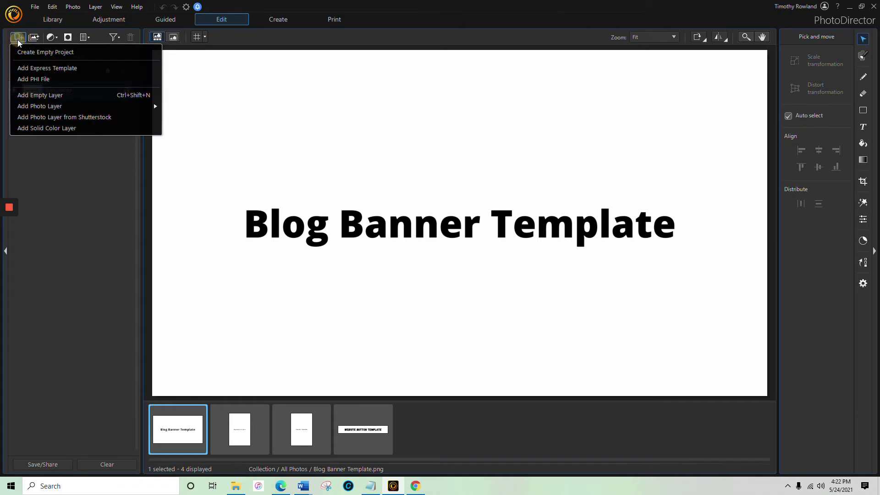
left_click(89, 126)
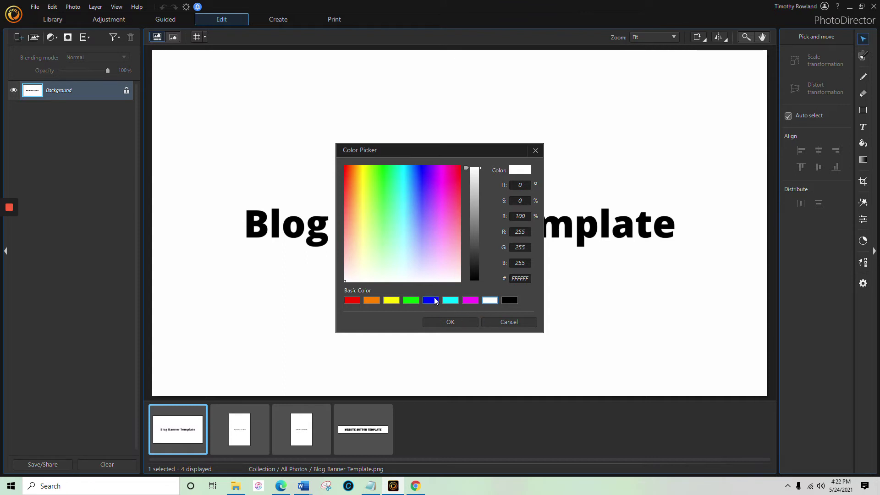
left_click(434, 300)
left_click(450, 322)
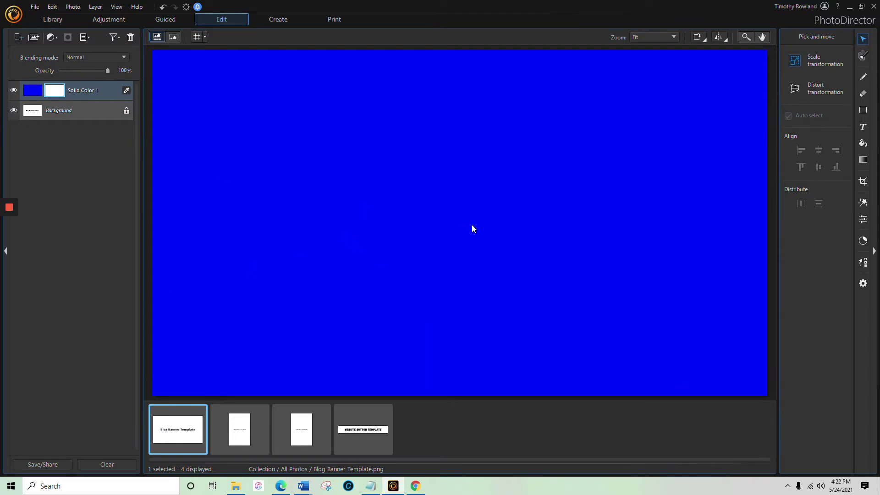
left_click(862, 127)
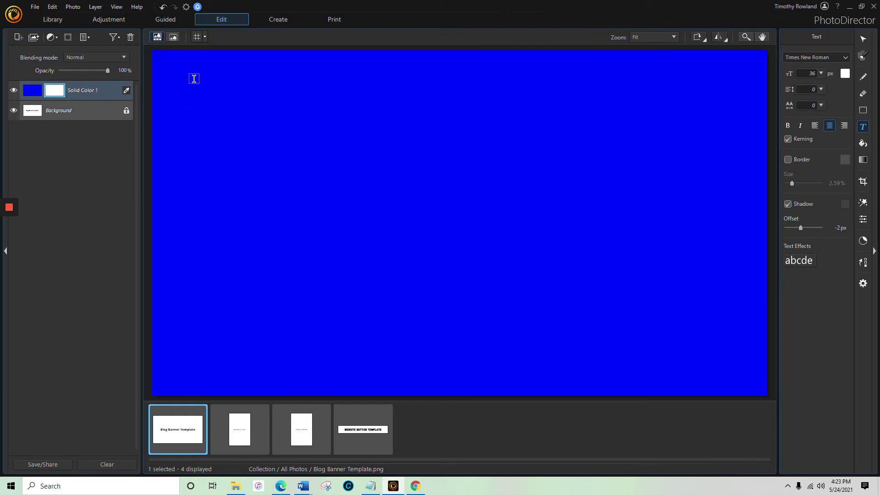
- Create the 'MY POST'S TOPIC GOES HERE' text box and set its colour and 100 px size
mouse_move(194, 79)
left_mouse_down()
mouse_move(259, 133)
mouse_move(749, 175)
left_mouse_up()
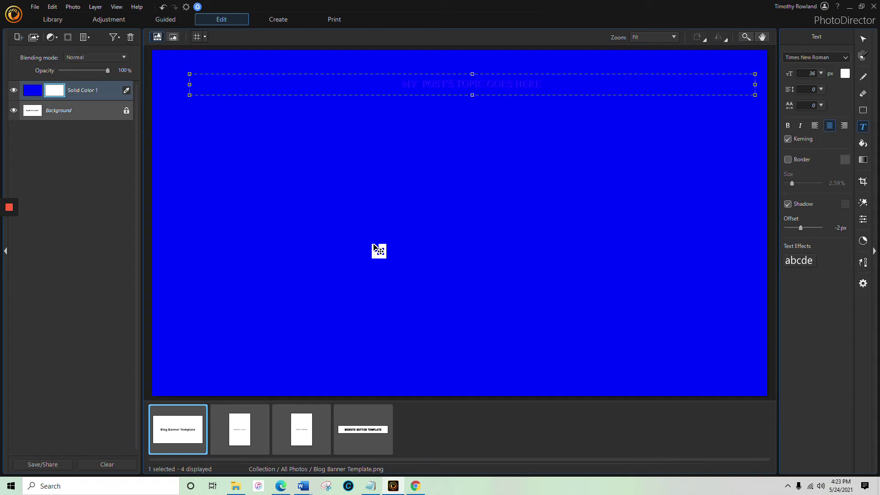
key("ctrl+a")
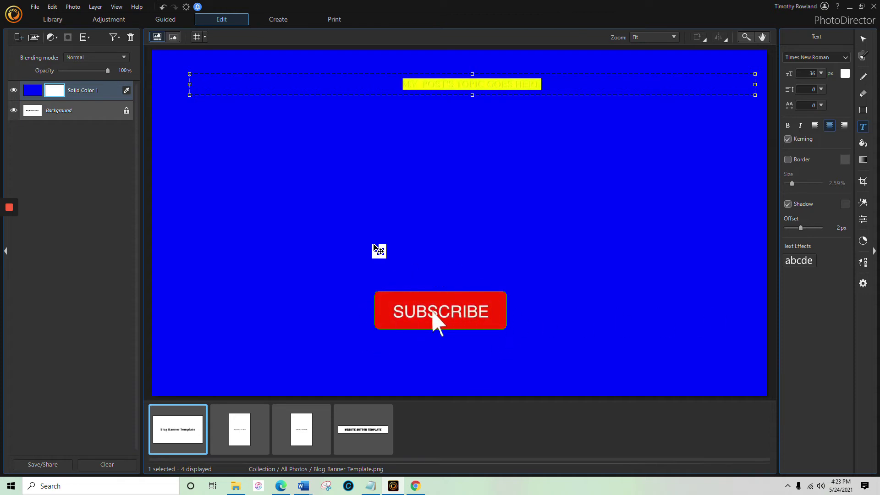
left_click(845, 73)
left_click(682, 236)
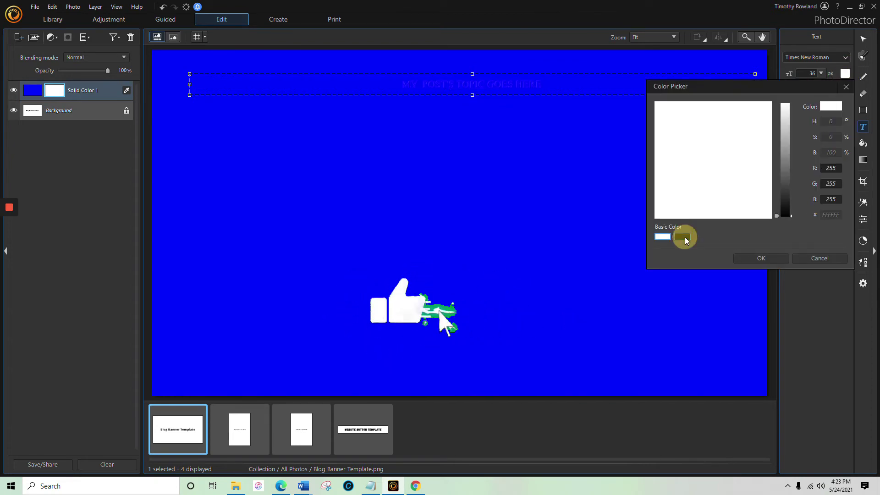
left_click(762, 259)
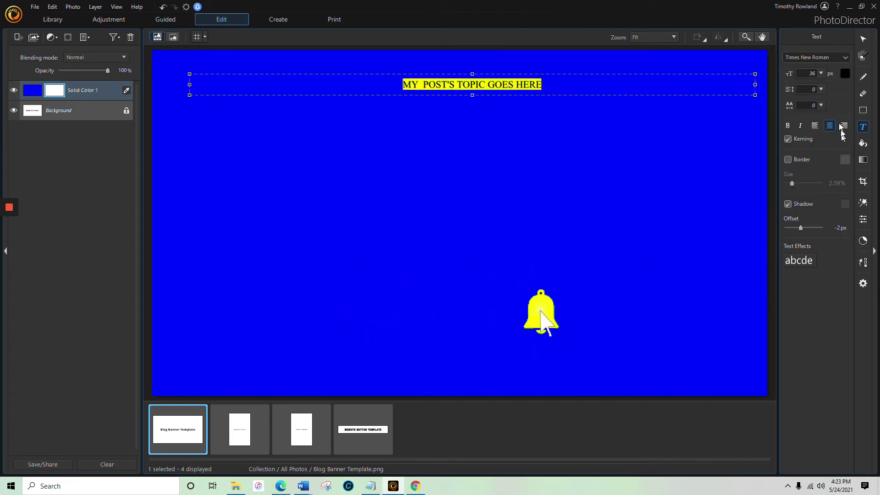
left_click(820, 73)
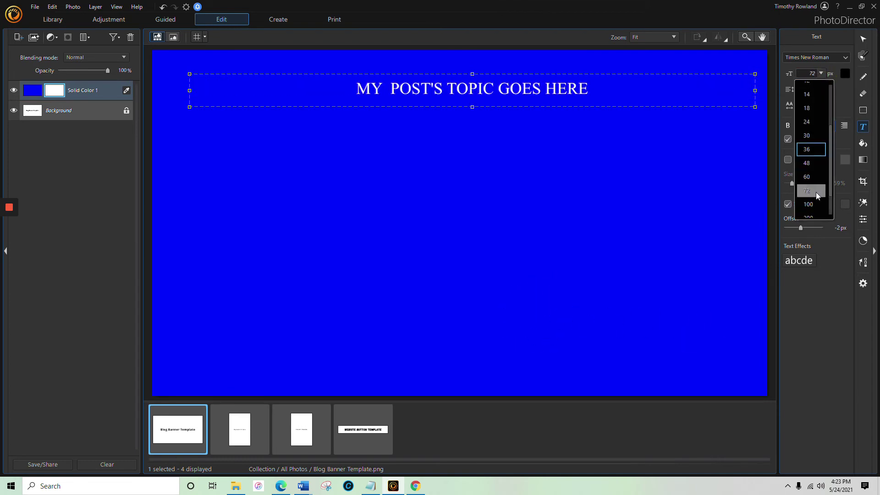
left_click(816, 204)
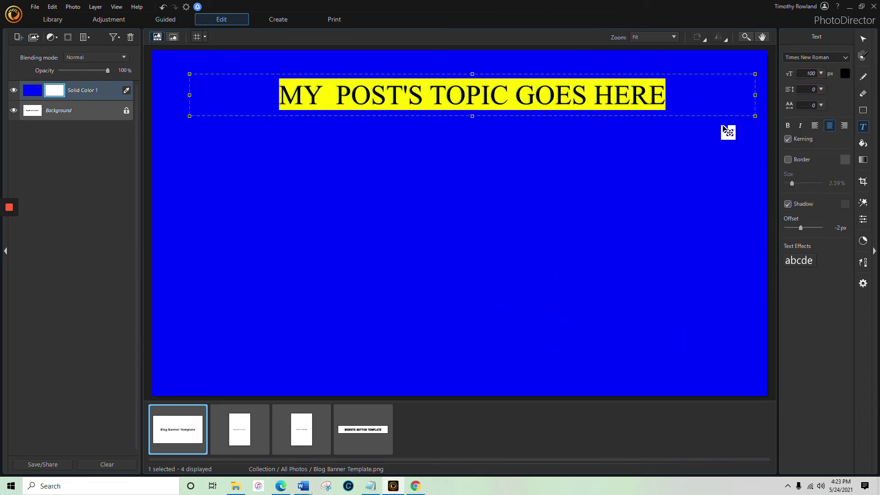
left_click(685, 90)
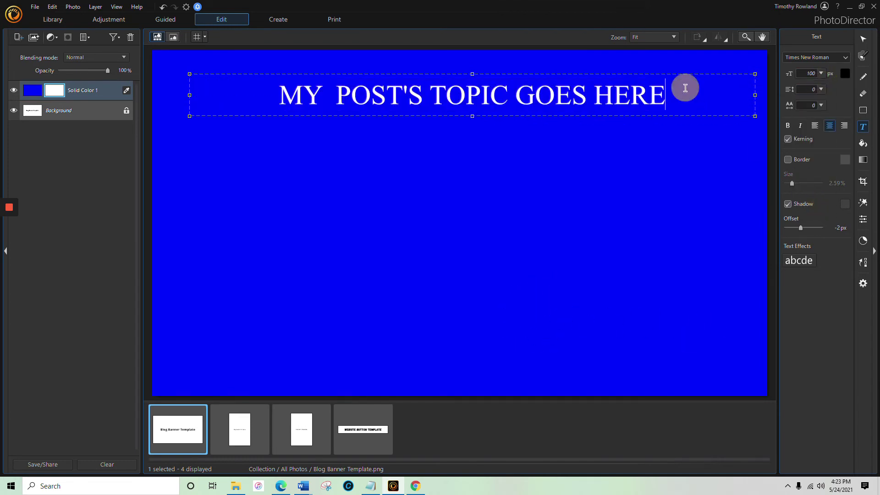
- Move the title text down to the lower middle of the banner
left_click(454, 77)
left_click_drag(454, 76, 417, 332)
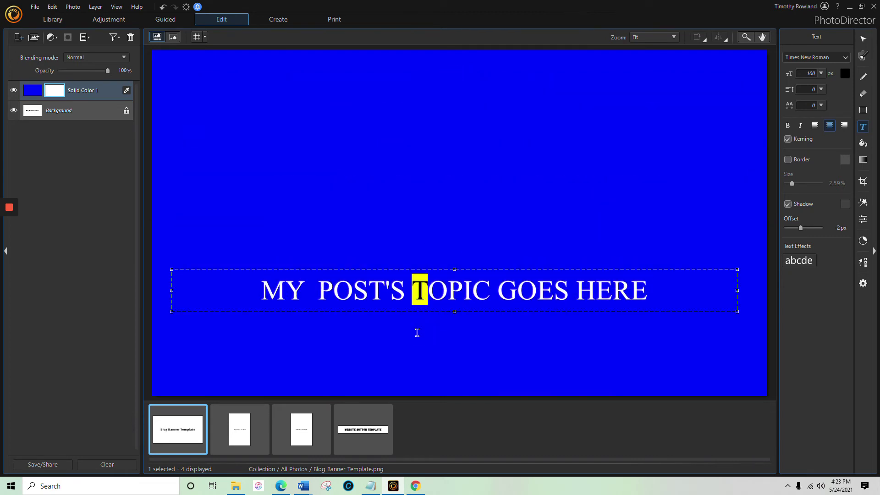
left_click(434, 270)
left_click_drag(434, 270, 430, 336)
left_click(409, 269)
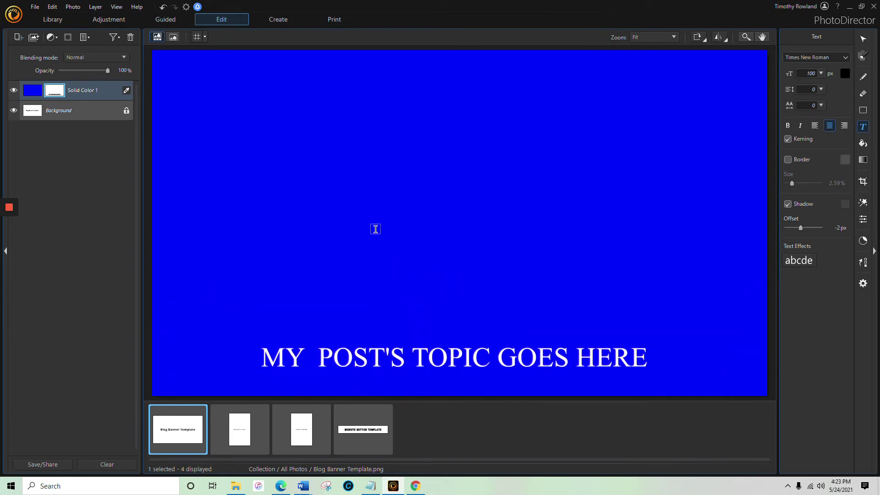
- Add 90s Pattern.png from the images folder as a photo layer
left_click(19, 38)
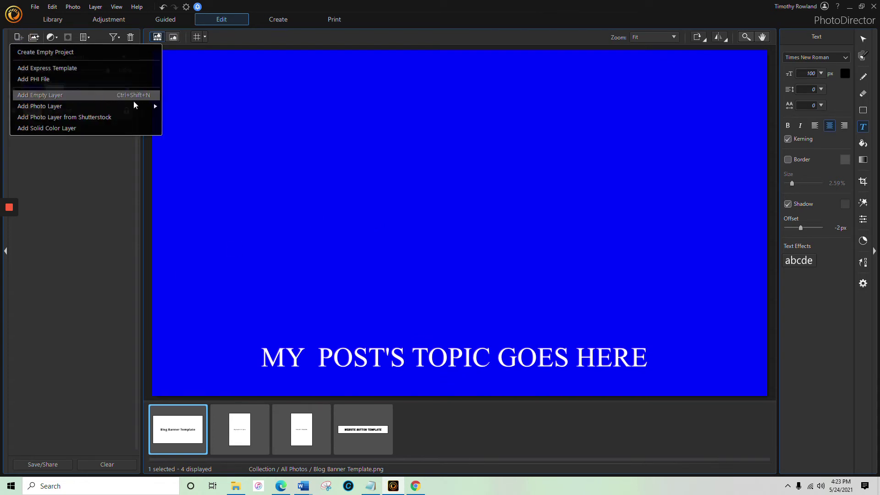
mouse_move(140, 103)
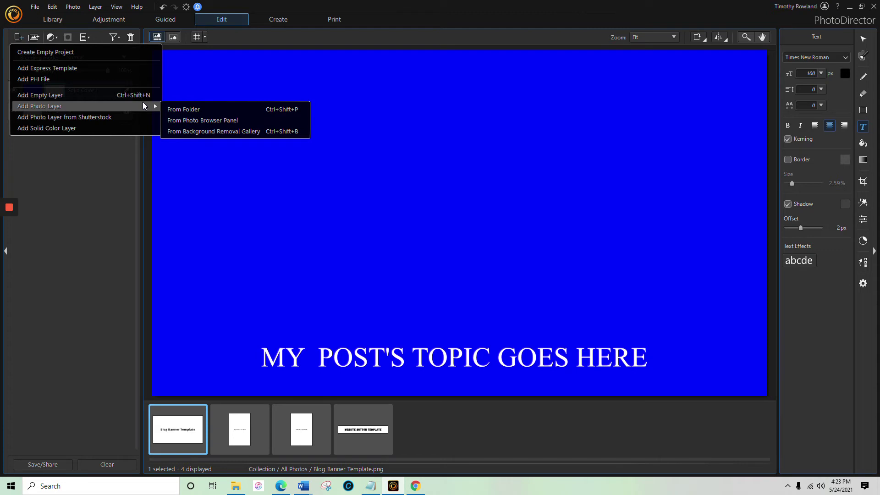
left_click(176, 110)
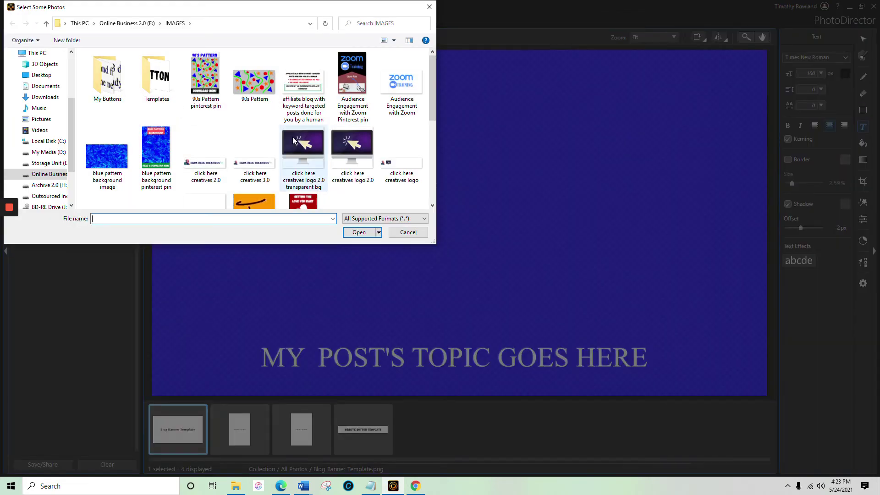
left_click(257, 80)
double_click(257, 81)
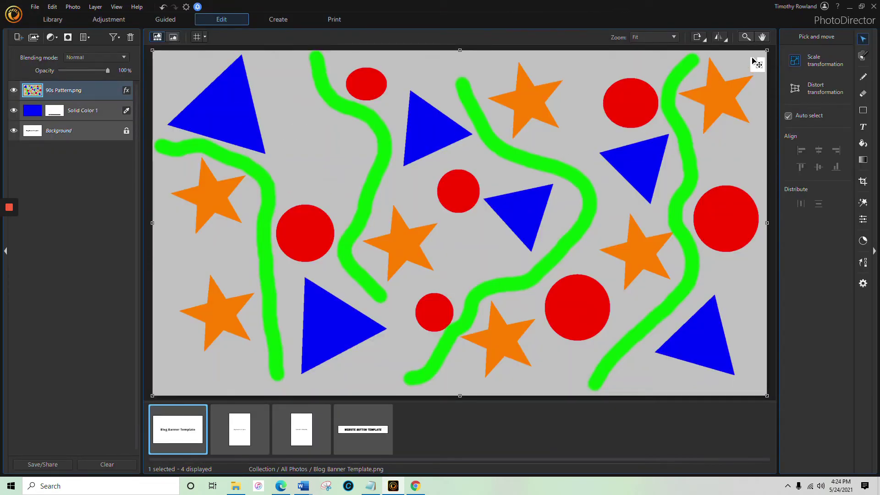
- Scale the 90s Pattern image down and centre it above the title, leaving blue around it
left_click_drag(766, 49, 468, 172)
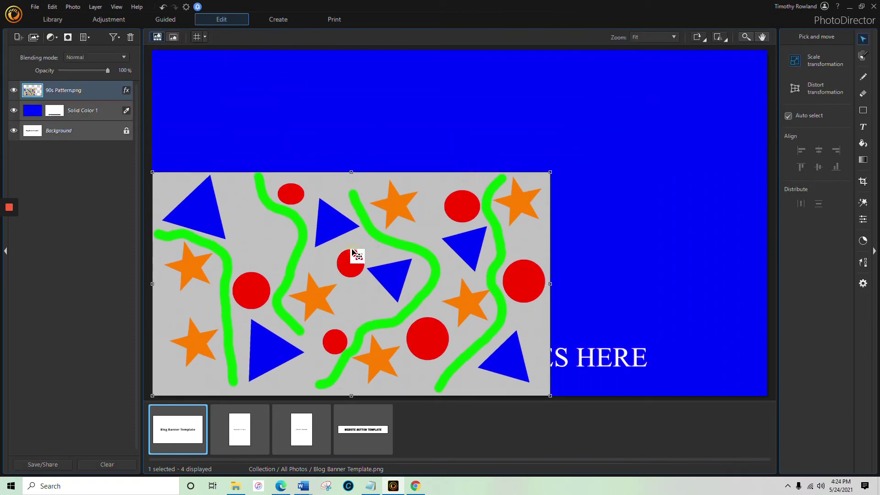
left_click_drag(356, 251, 460, 177)
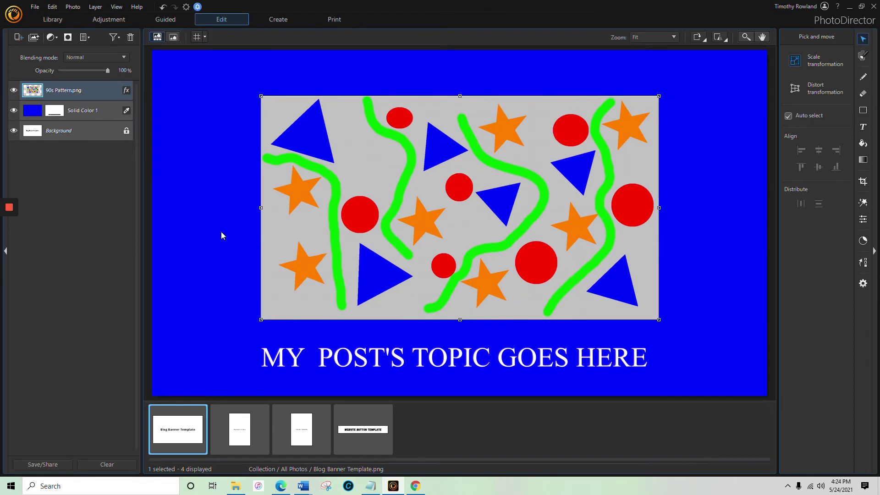
left_click(127, 240)
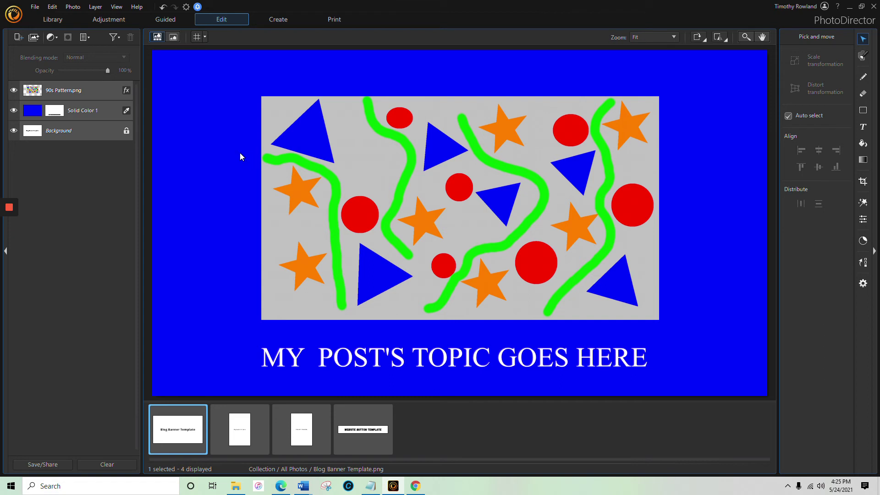
- Recolour the Solid Color 1 layer, trying magenta first and settling on red
left_click(126, 111)
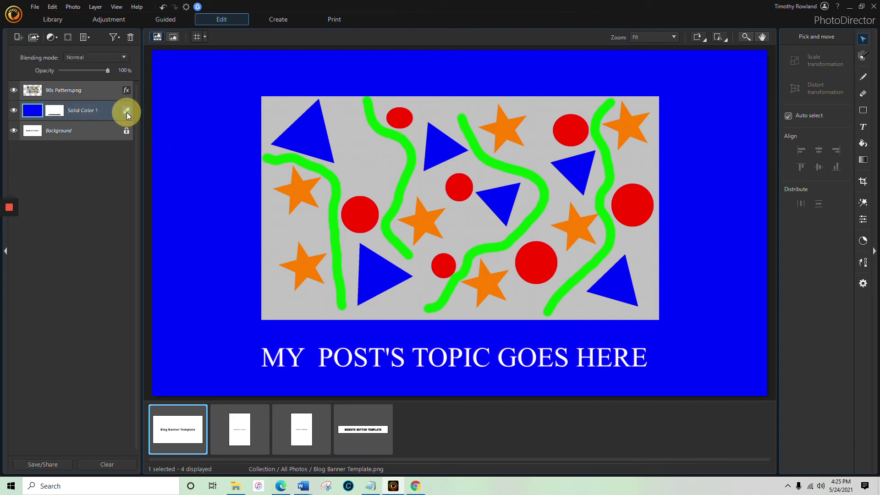
left_click(139, 279)
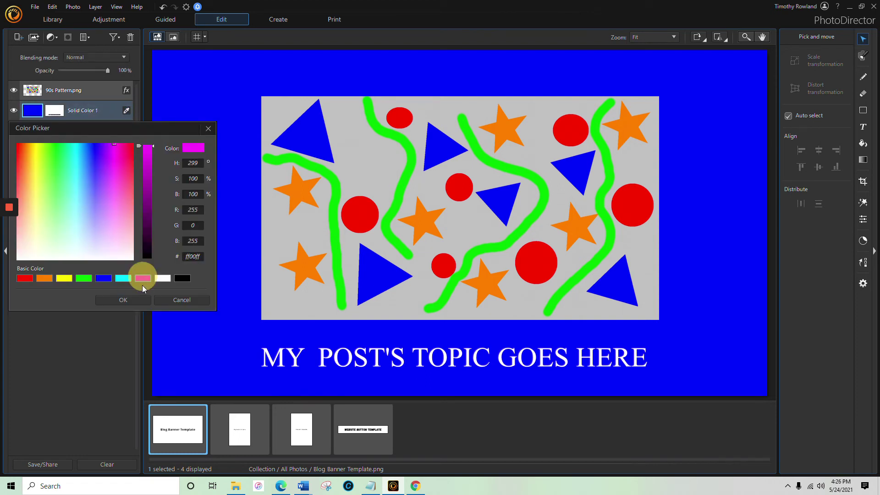
left_click(136, 301)
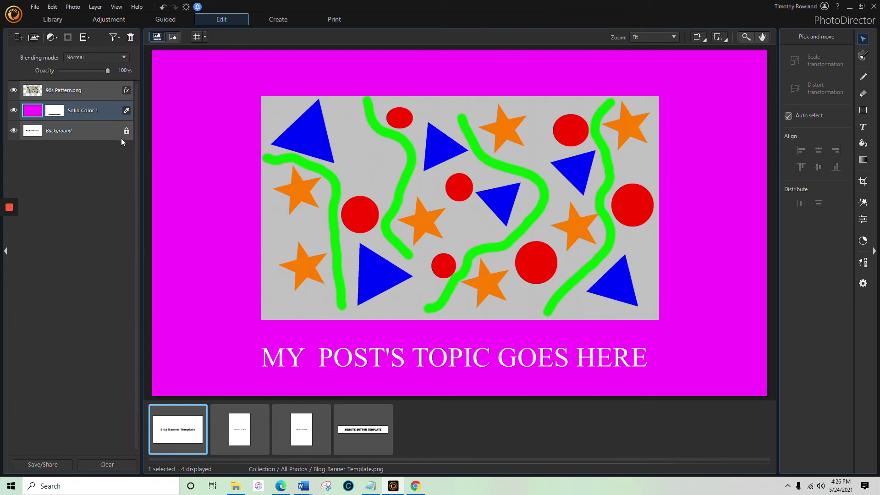
left_click(126, 111)
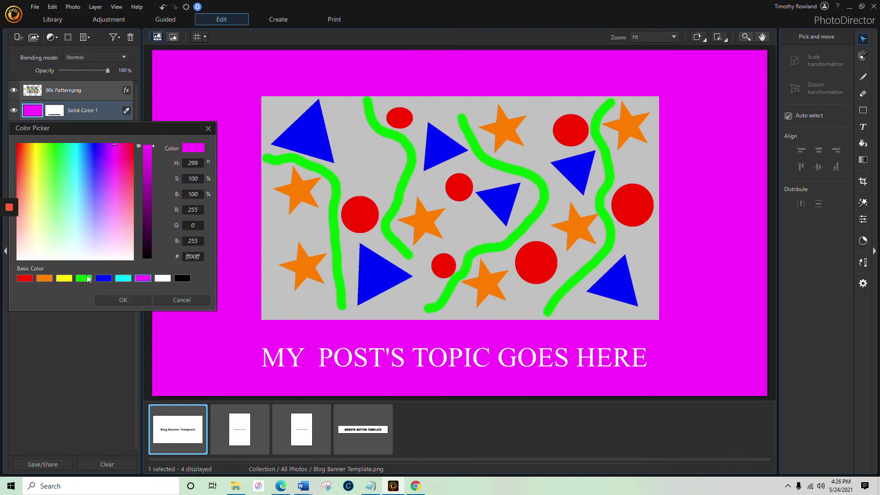
left_click(29, 279)
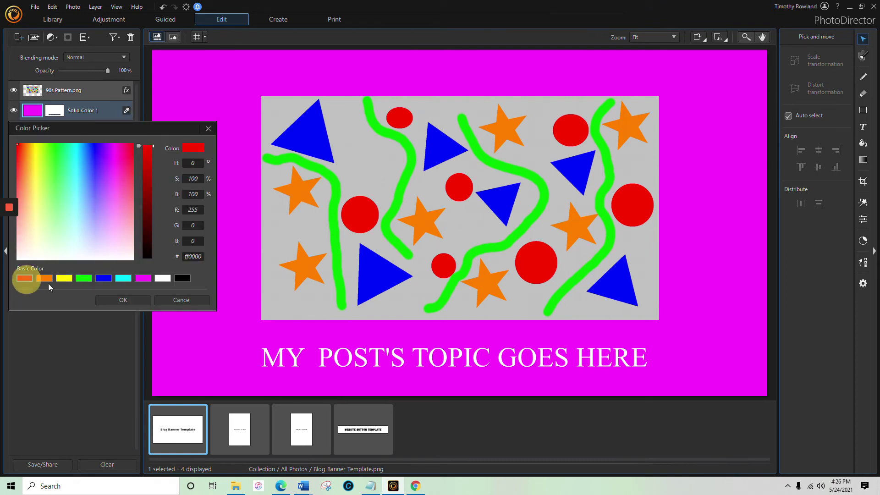
left_click(137, 299)
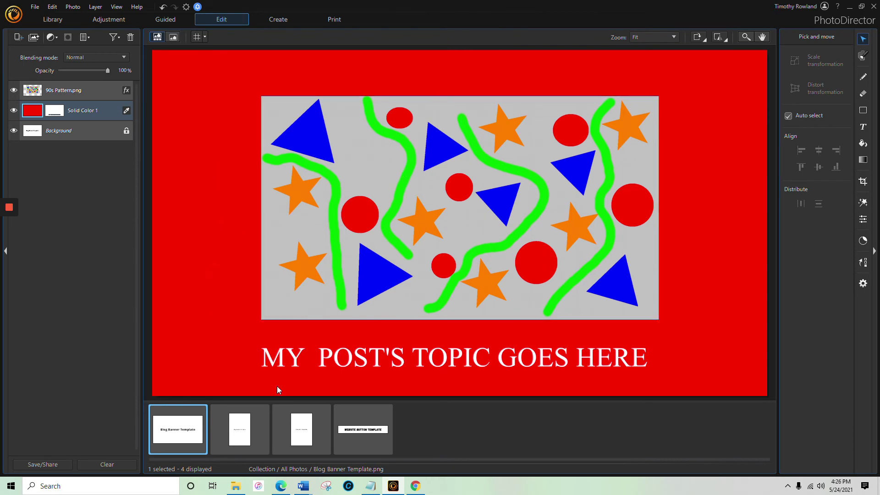
- Switch to Blog Graphic Template.png, answering the save-changes prompt for the banner
left_click(235, 428)
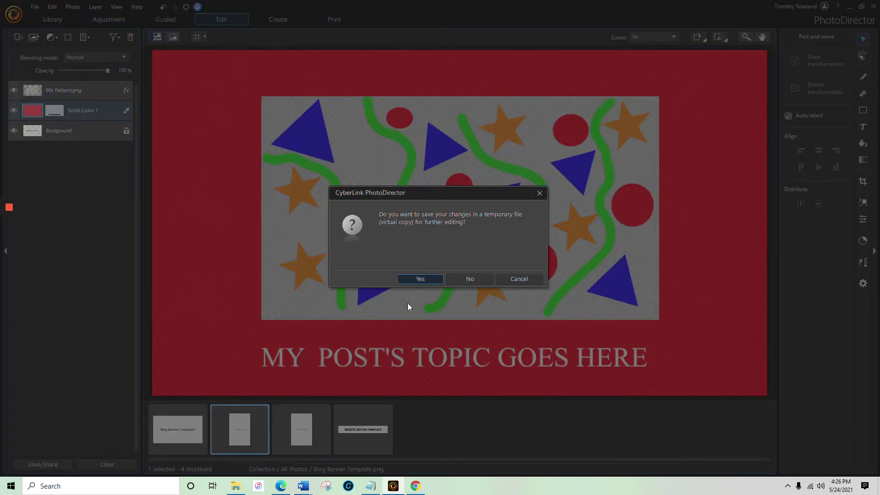
left_click(465, 279)
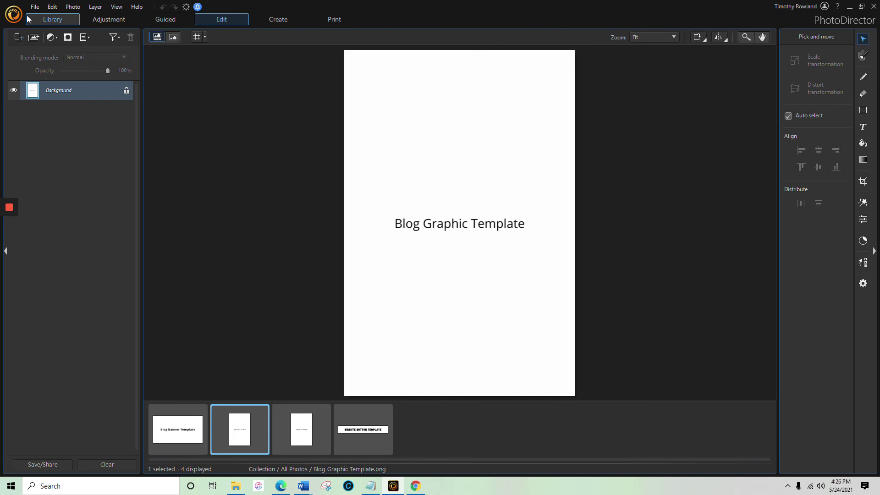
- Add the life coaching certification Pinterest pin image from the folder as a photo layer
left_click(20, 38)
mouse_move(135, 105)
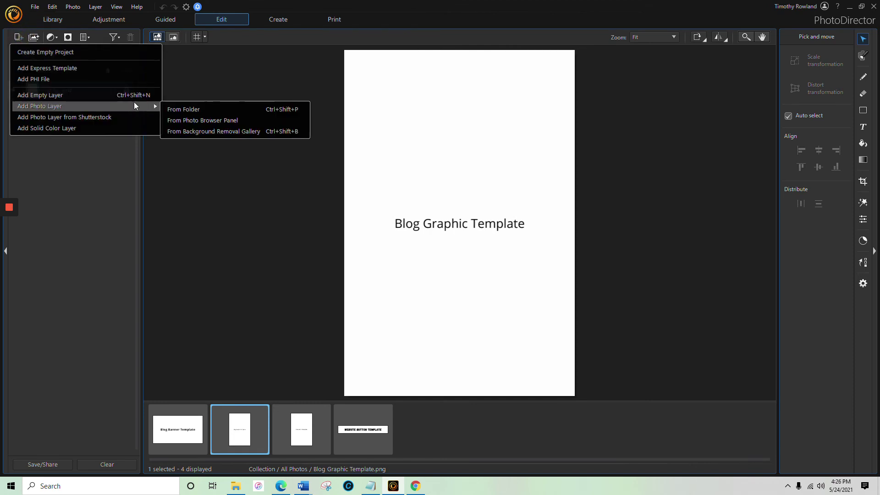
left_click(194, 108)
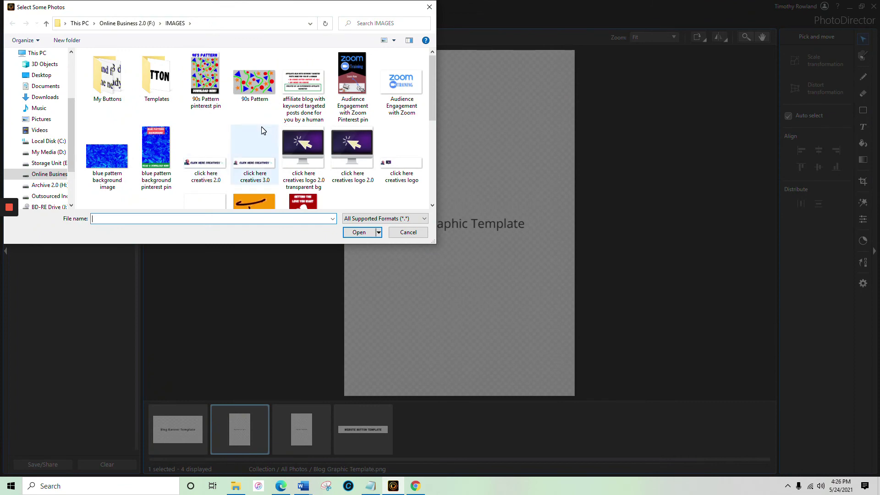
scroll(264, 130, "down", 1)
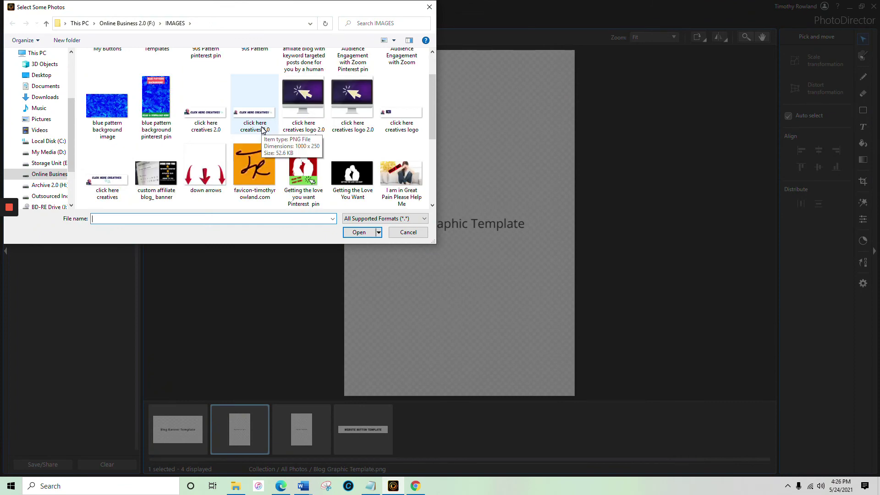
scroll(263, 130, "down", 2)
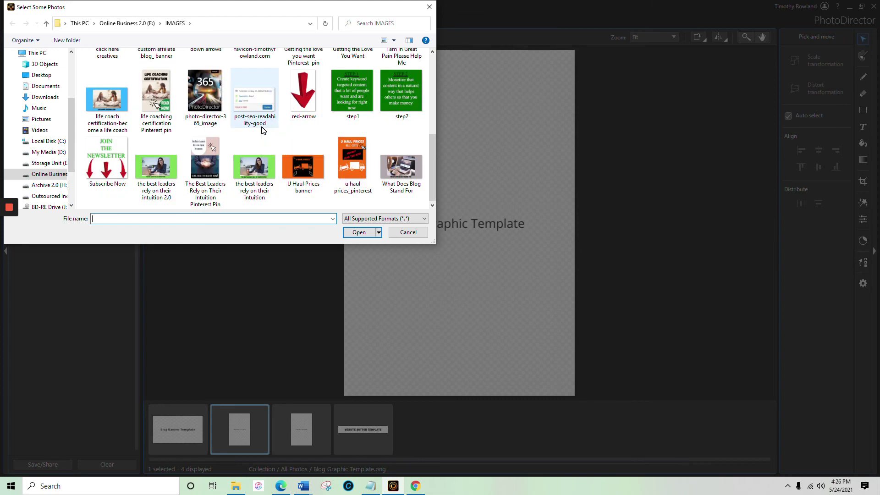
double_click(153, 89)
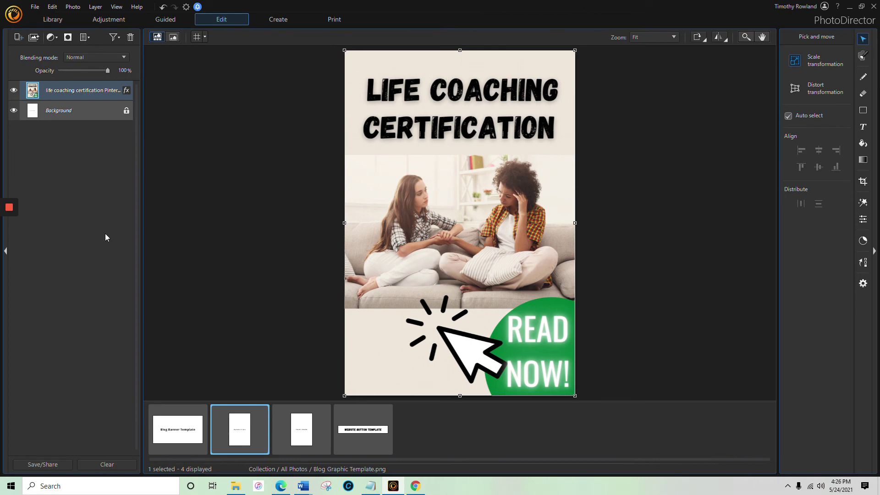
- Turn off visibility of the Background and Pinterest pin layers, leaving the canvas transparent
left_click_drag(419, 192, 226, 211)
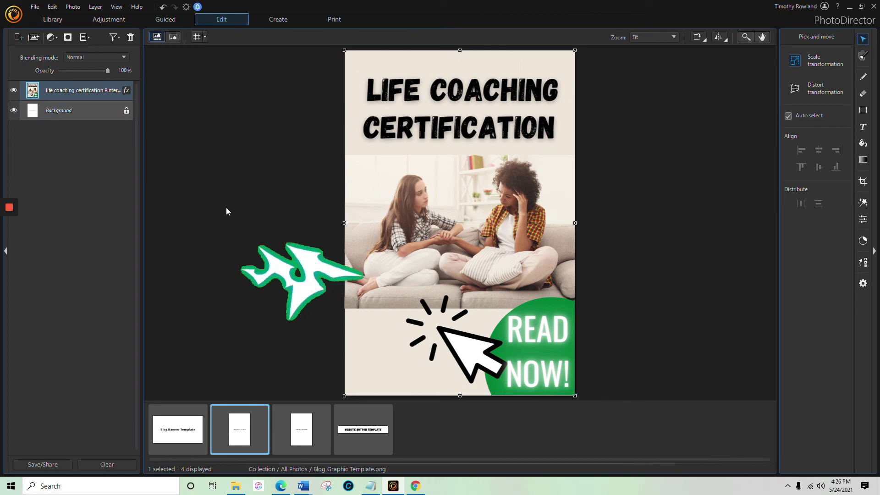
left_click(14, 111)
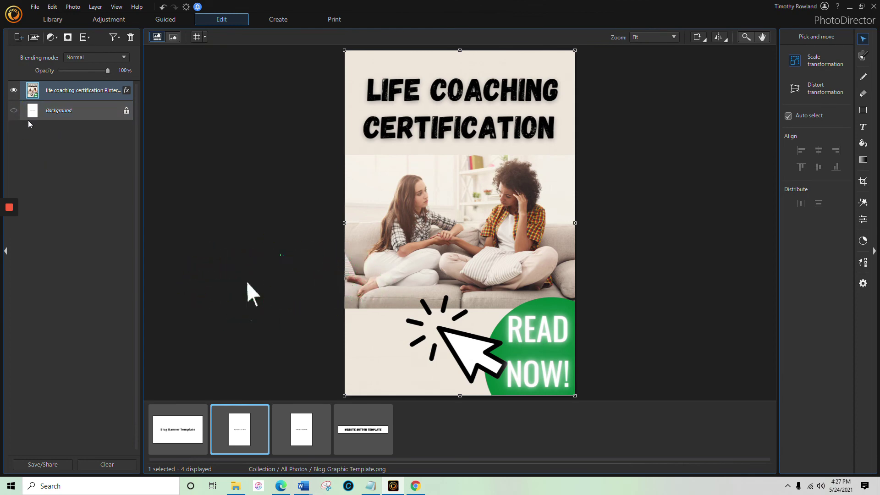
left_click(14, 90)
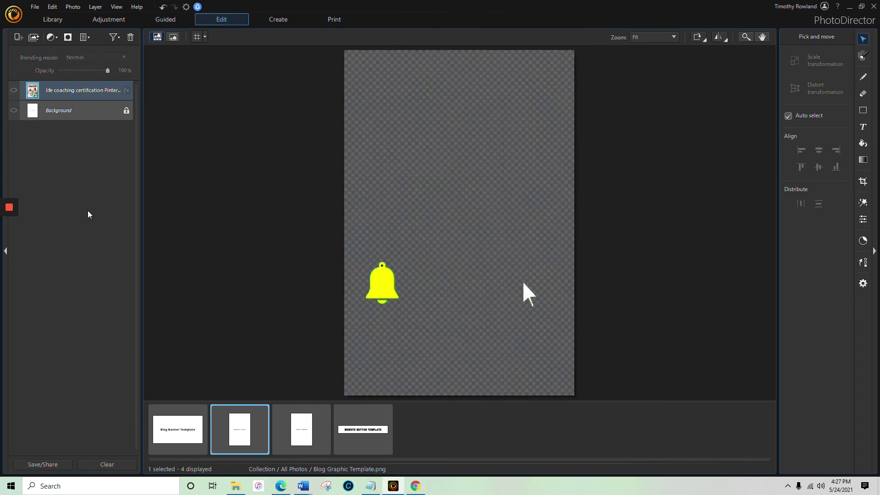